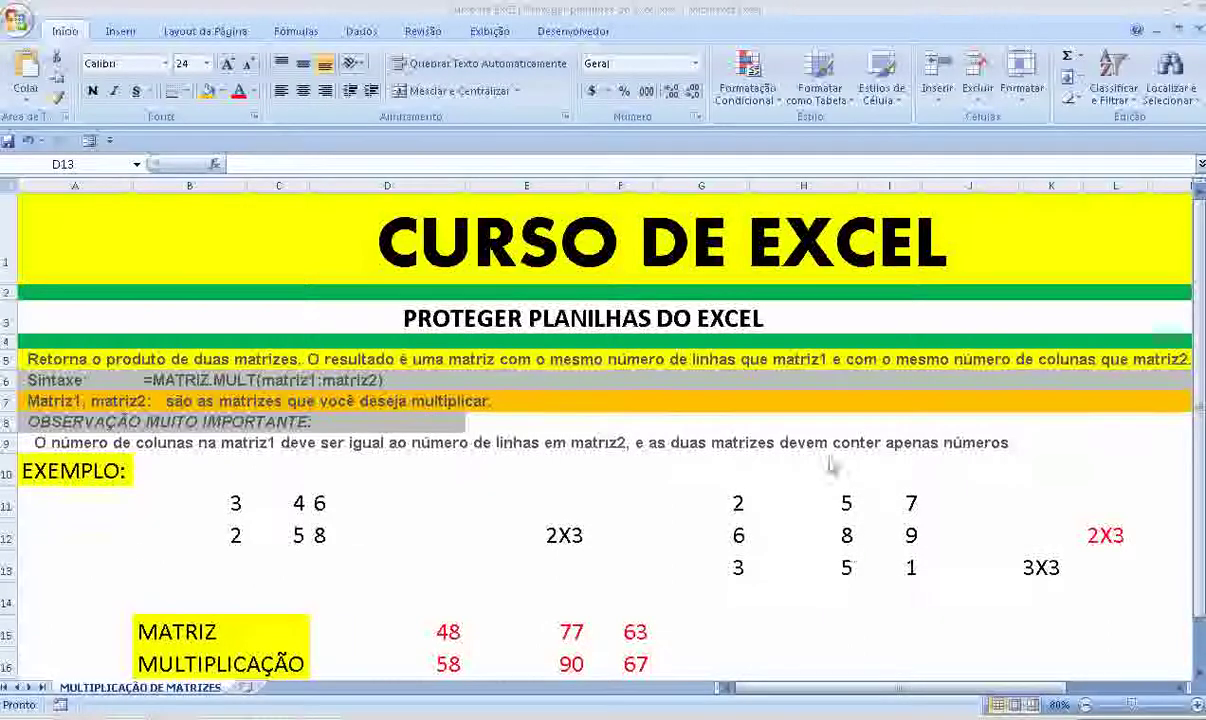
Click within the MULTIPLICAÇÃO DE MATRIZES sheet showing the 2X3 by 3X3 product example.
left_click(1199, 657)
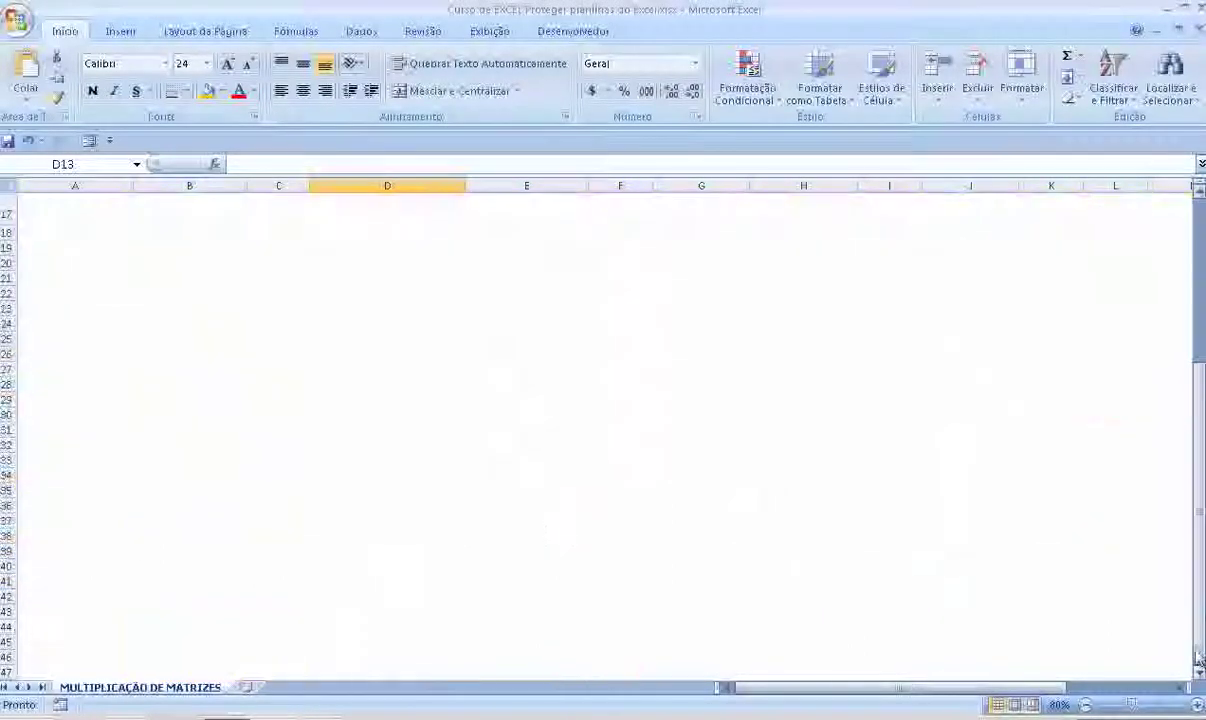
left_click(1199, 214)
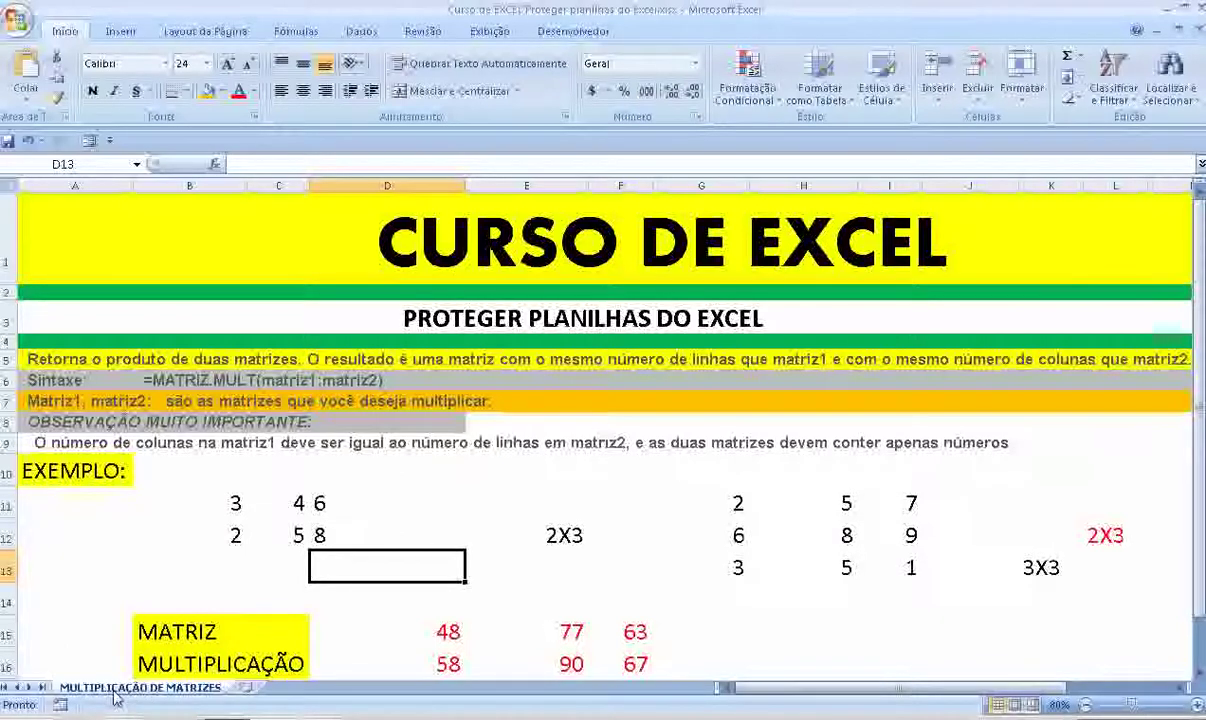
Open Proteger Planilha for the matrix sheet and review its permissions, leaving only cell selection allowed.
right_click(115, 690)
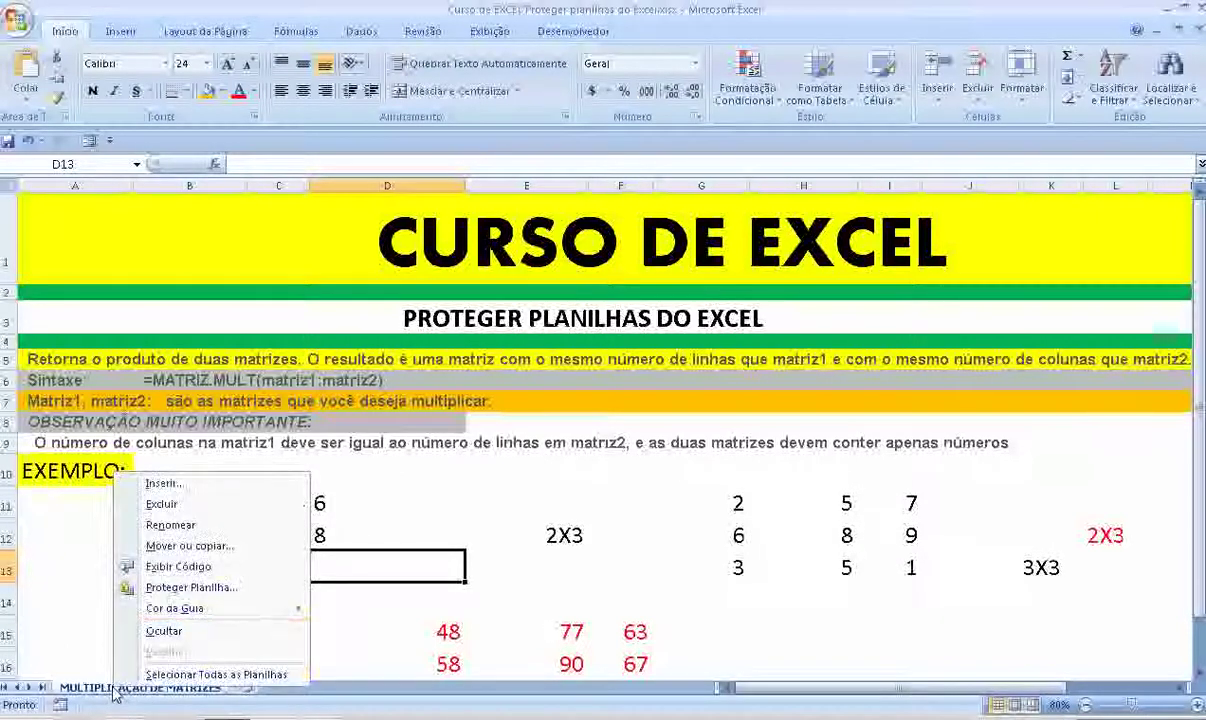
left_click(183, 590)
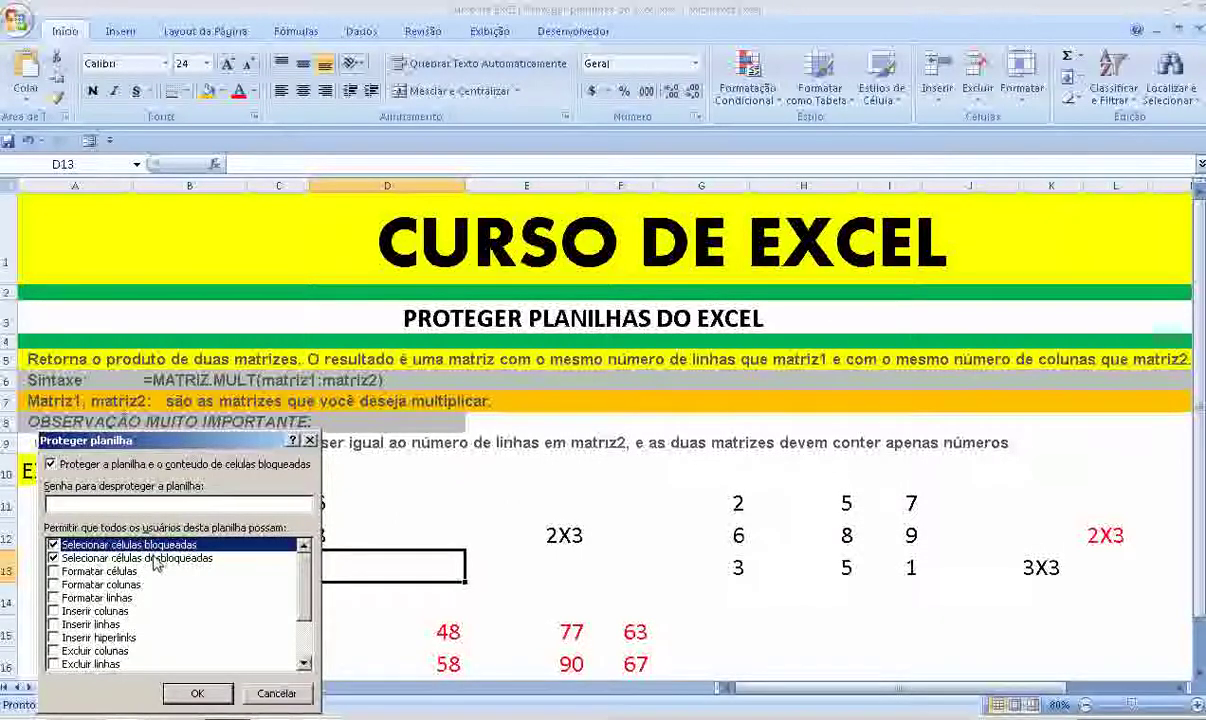
scroll(312, 593, "down", 1)
scroll(312, 593, "down", 1)
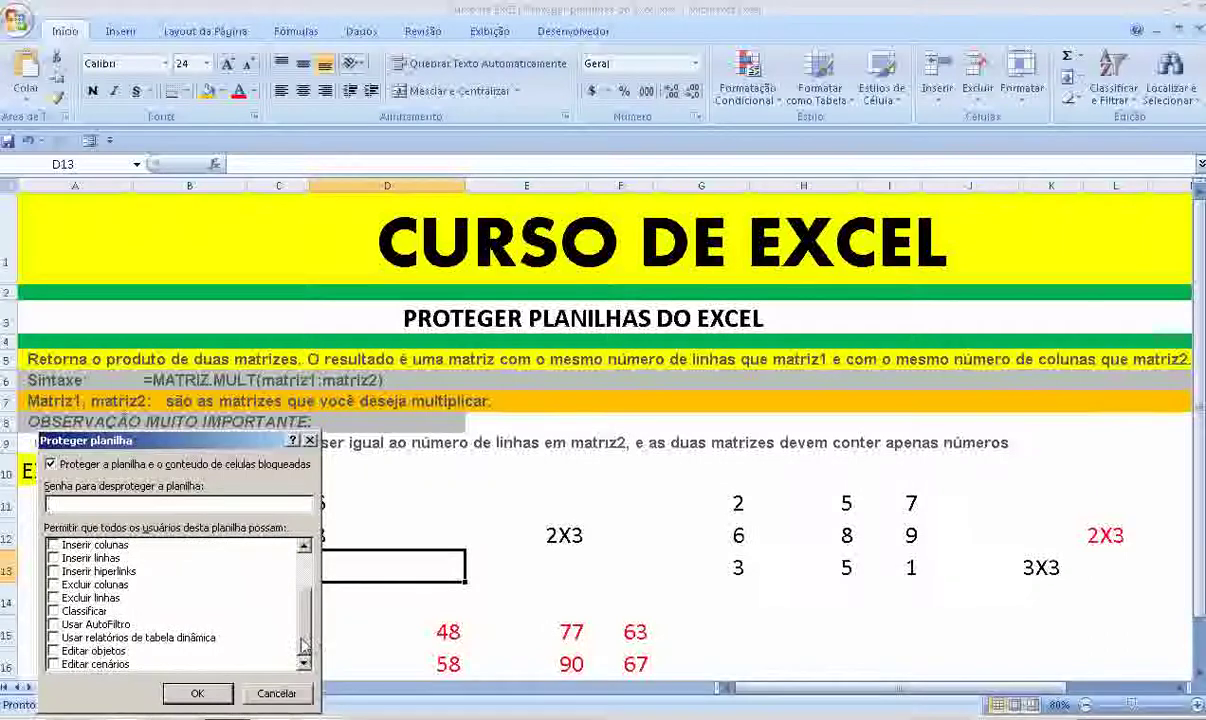
scroll(290, 580, "up", 2)
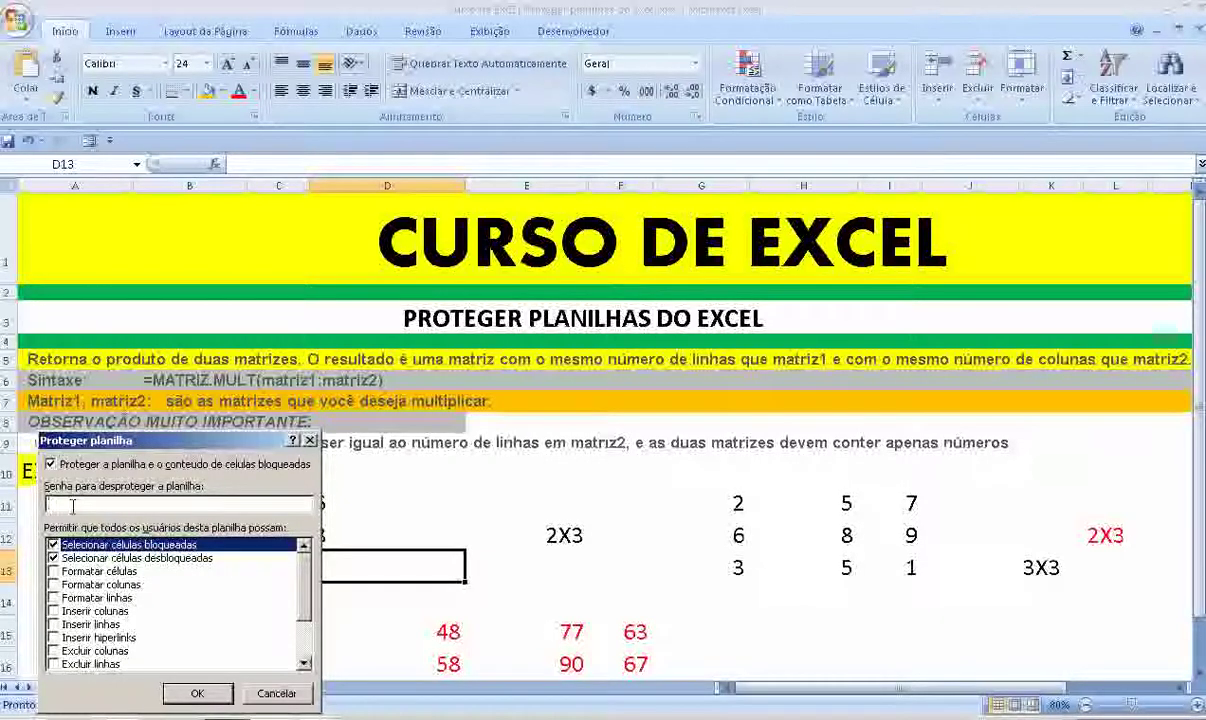
Enter and confirm a protection password to lock the MULTIPLICAÇÃO DE MATRIZES sheet.
left_click(204, 697)
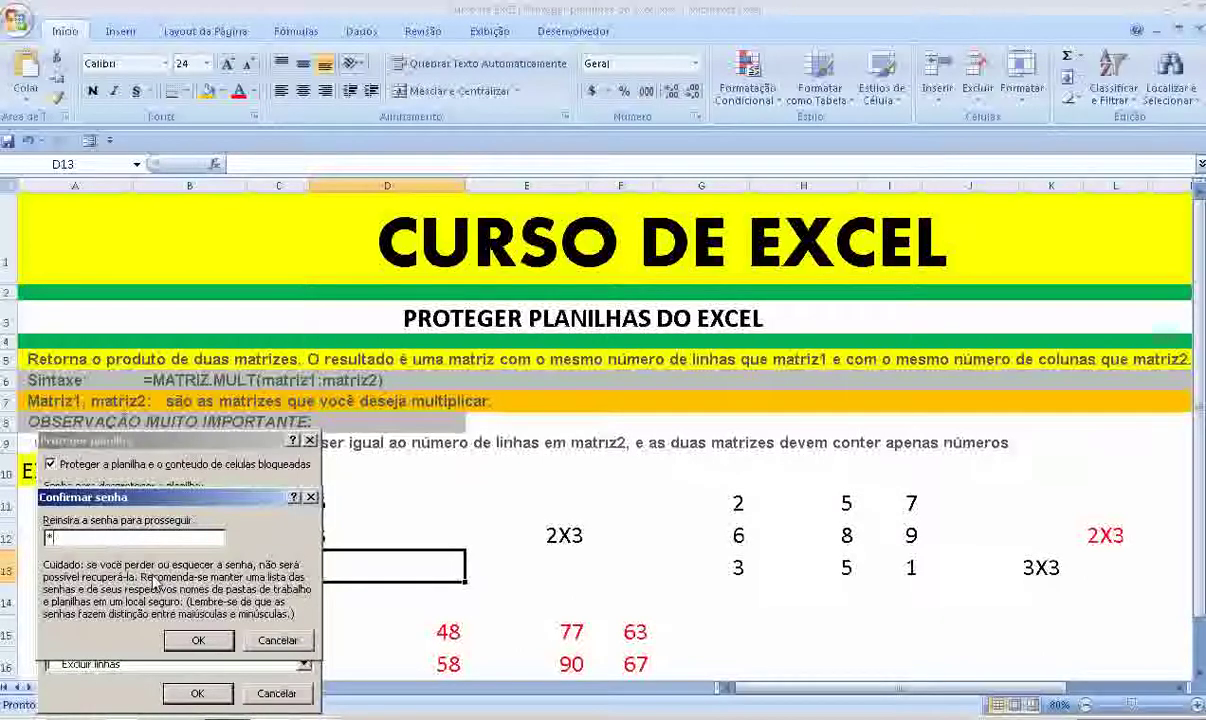
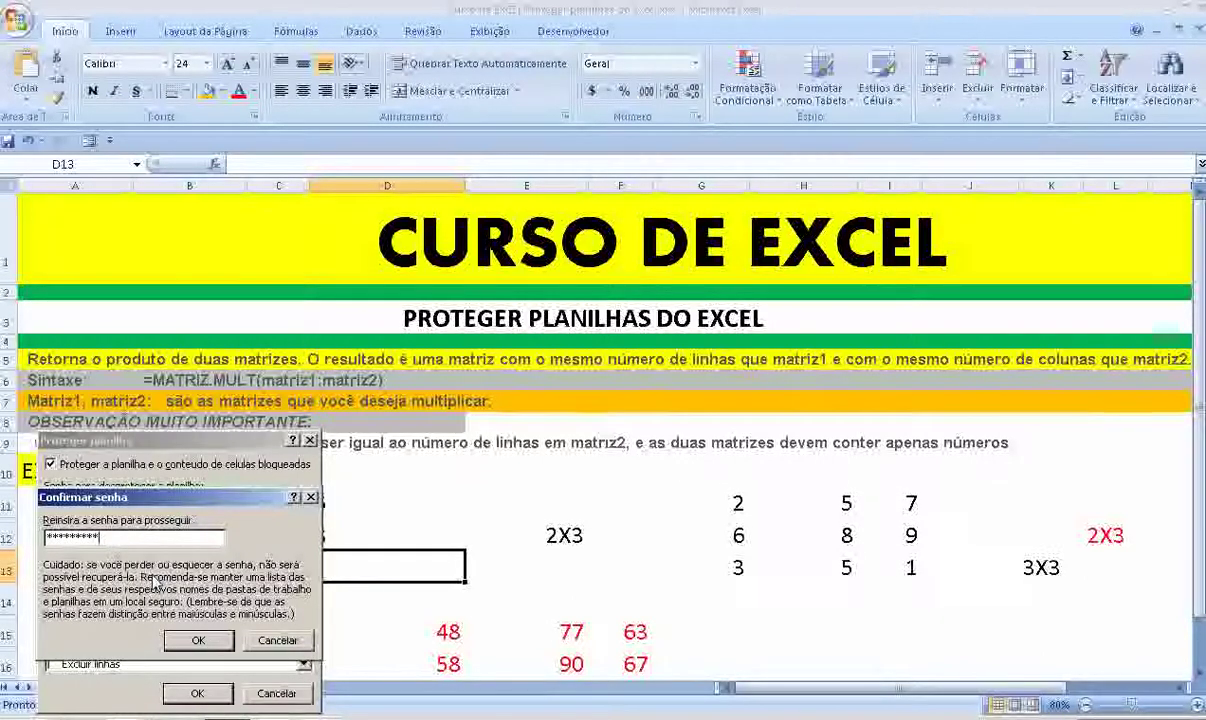
key("Return")
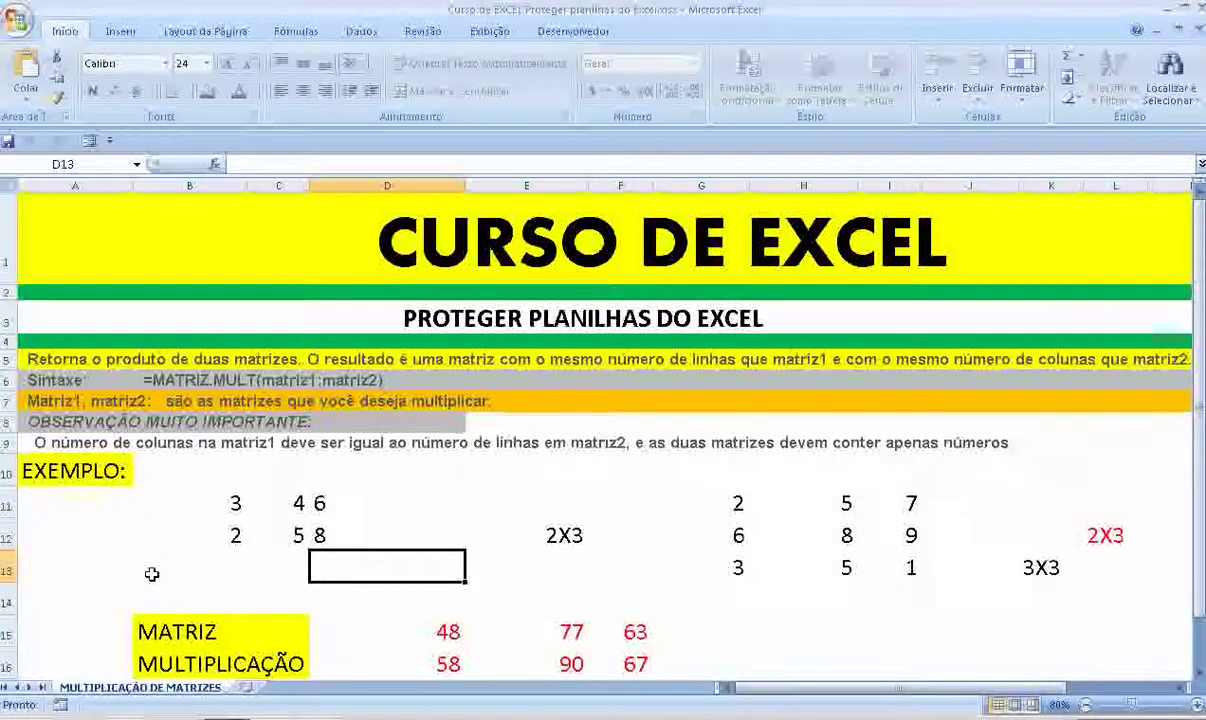
left_click(630, 472)
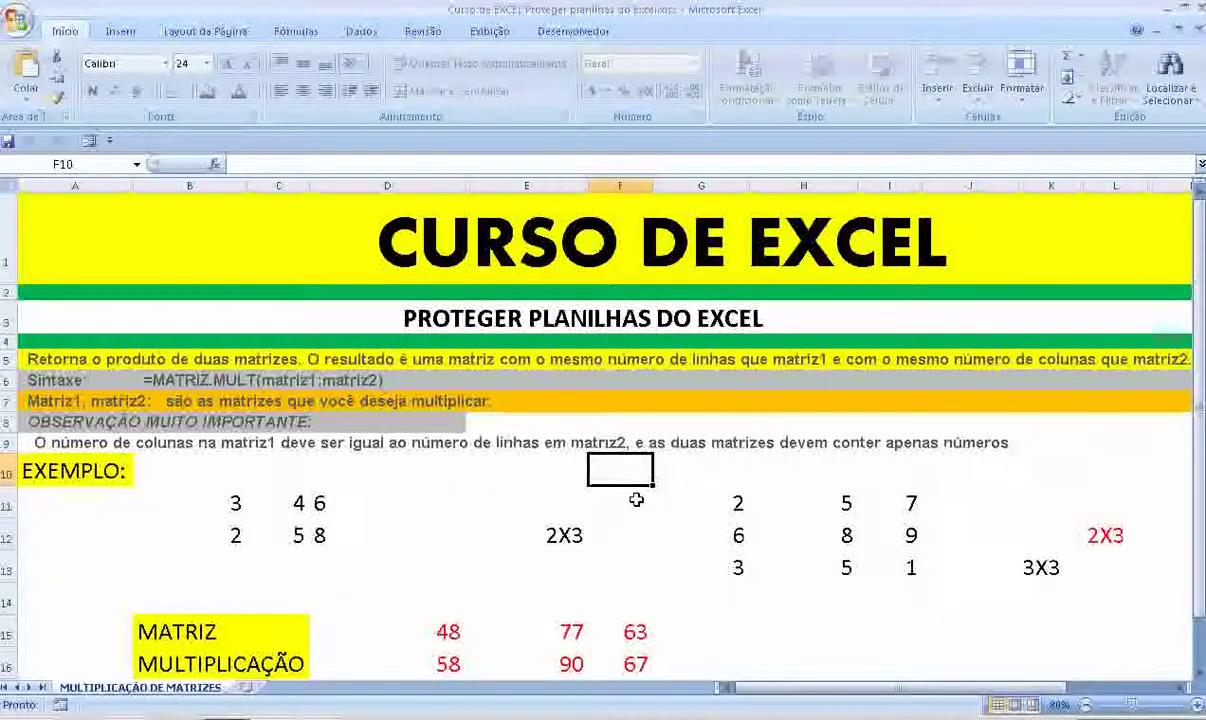
double_click(633, 484)
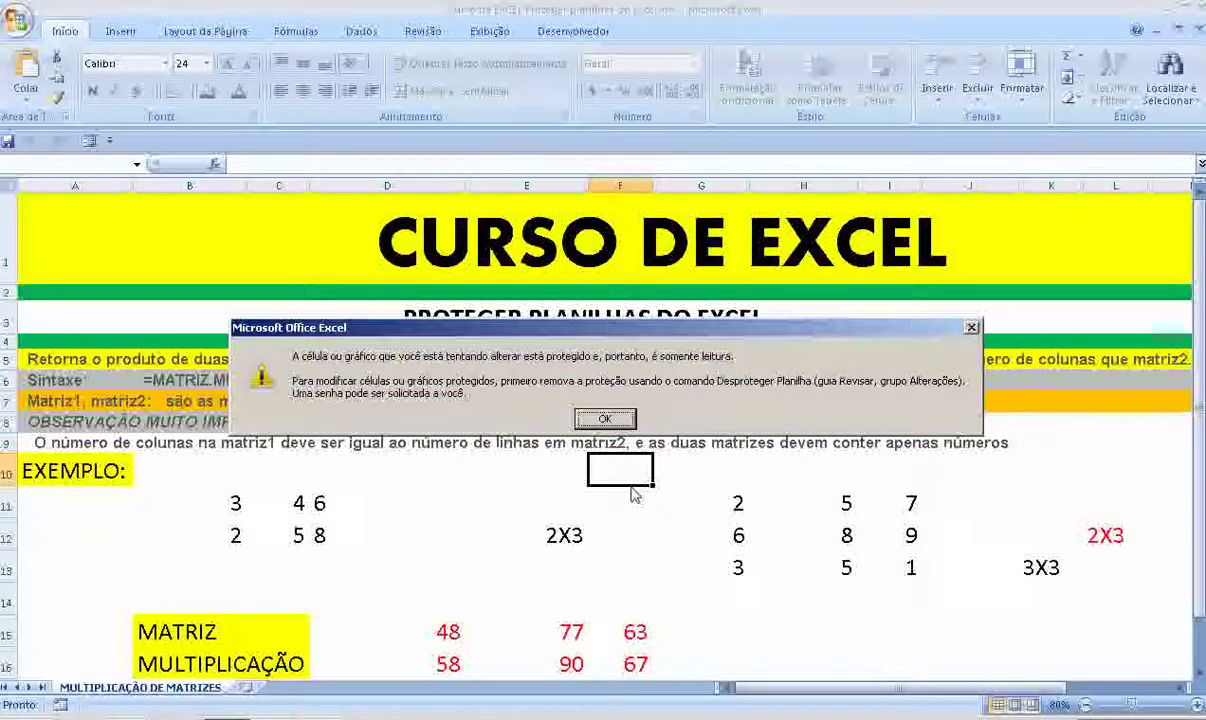
left_click(610, 419)
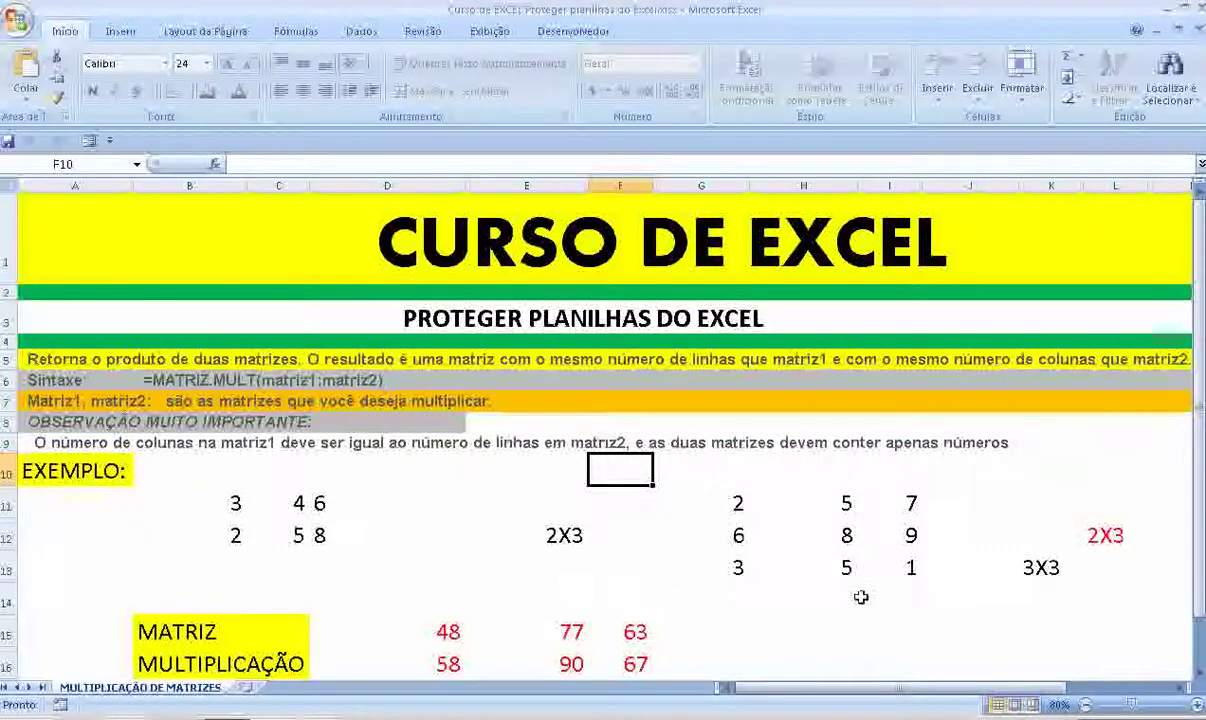
left_click(848, 567)
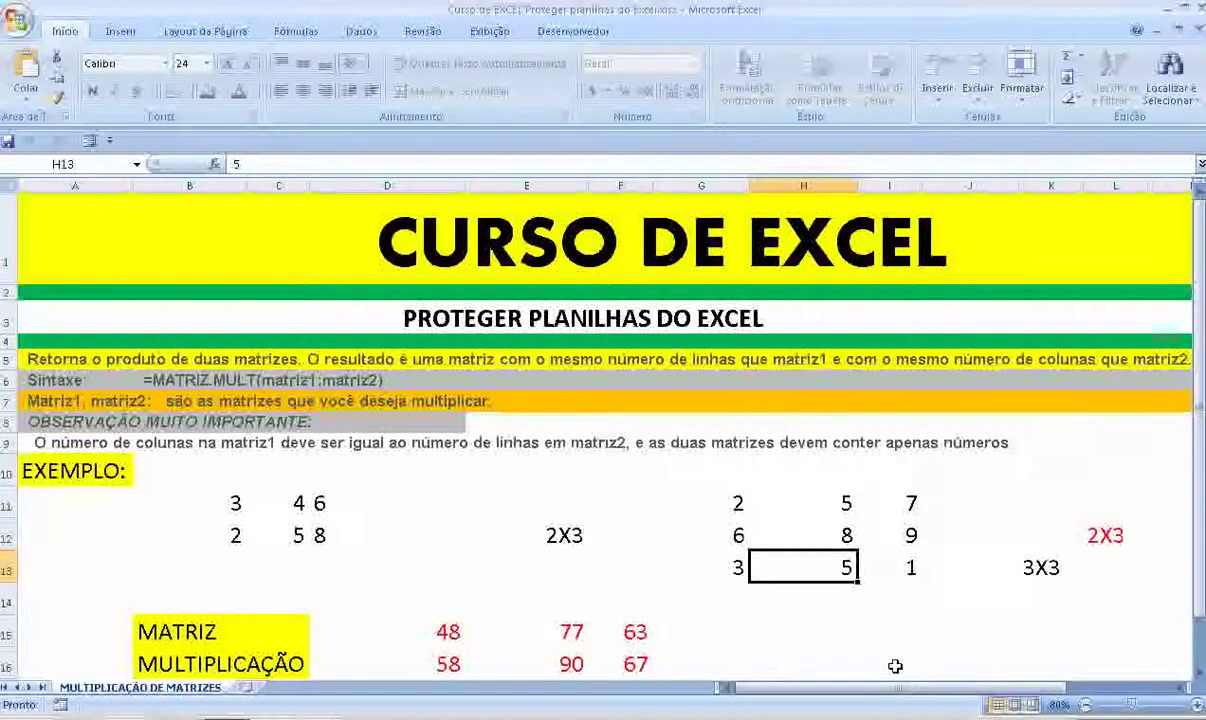
key("Delete")
key("Return")
left_click(1199, 30)
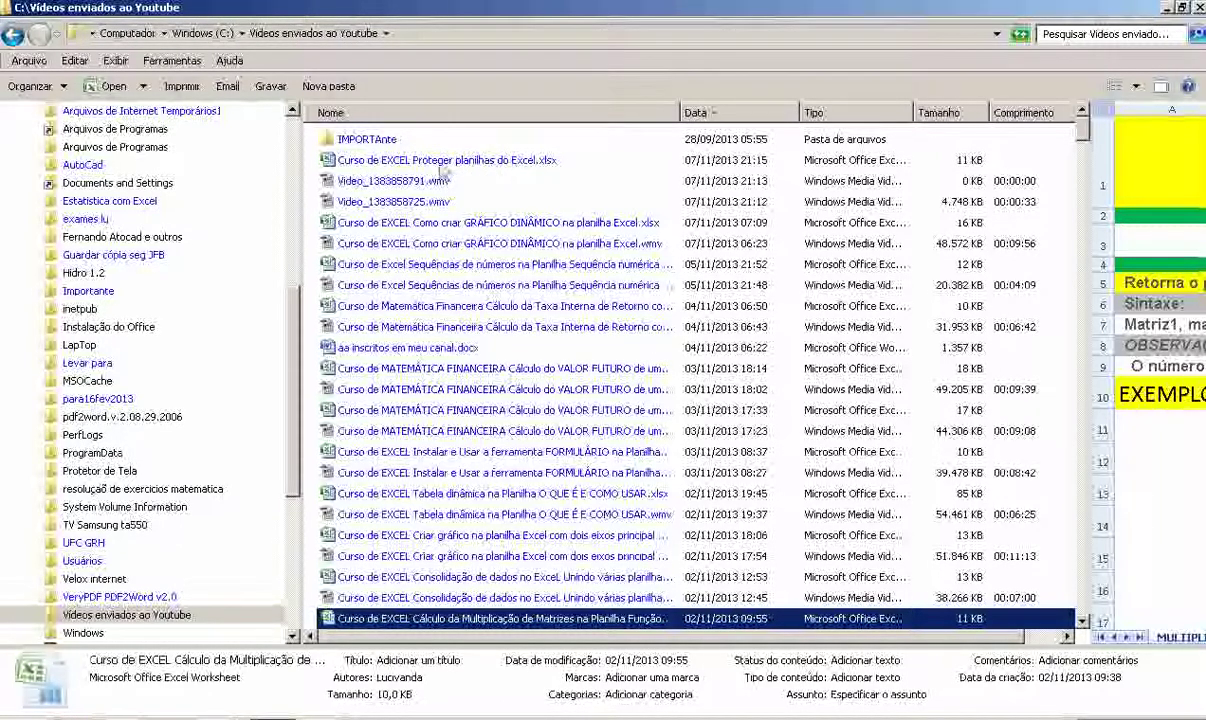
left_click(335, 163)
double_click(335, 163)
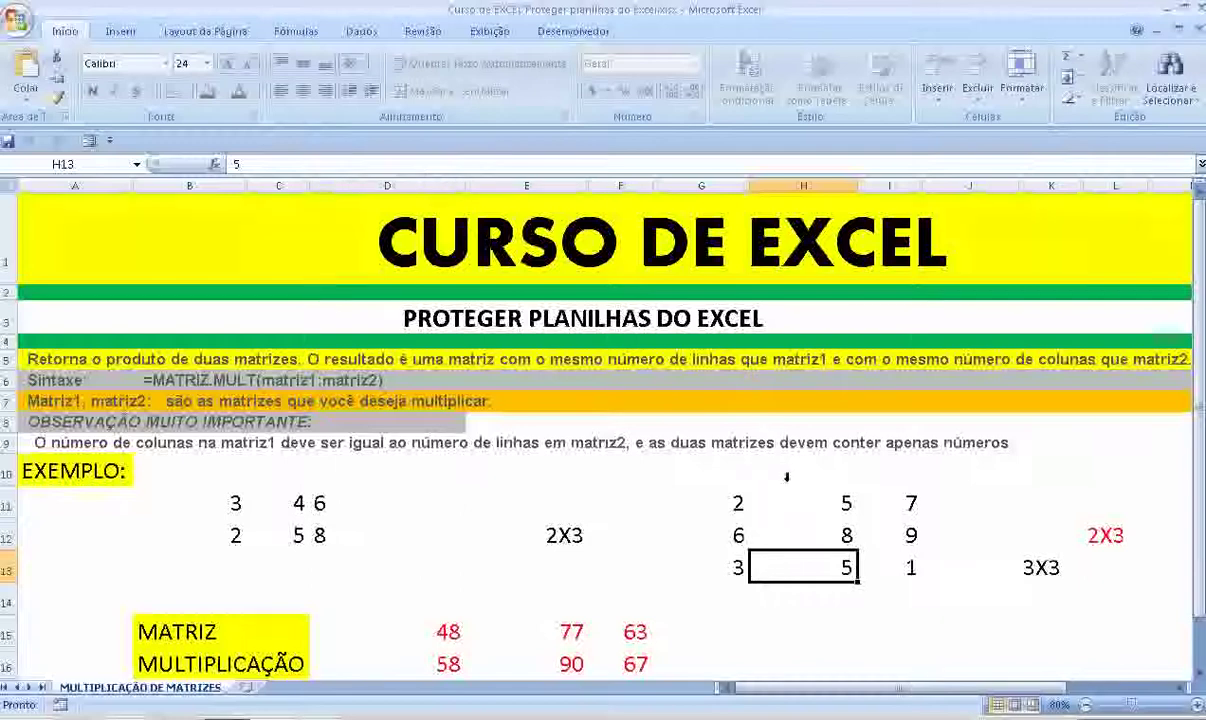
Try deleting the value 7 in cell I11 and dismiss the protected-cell warning.
left_click(915, 503)
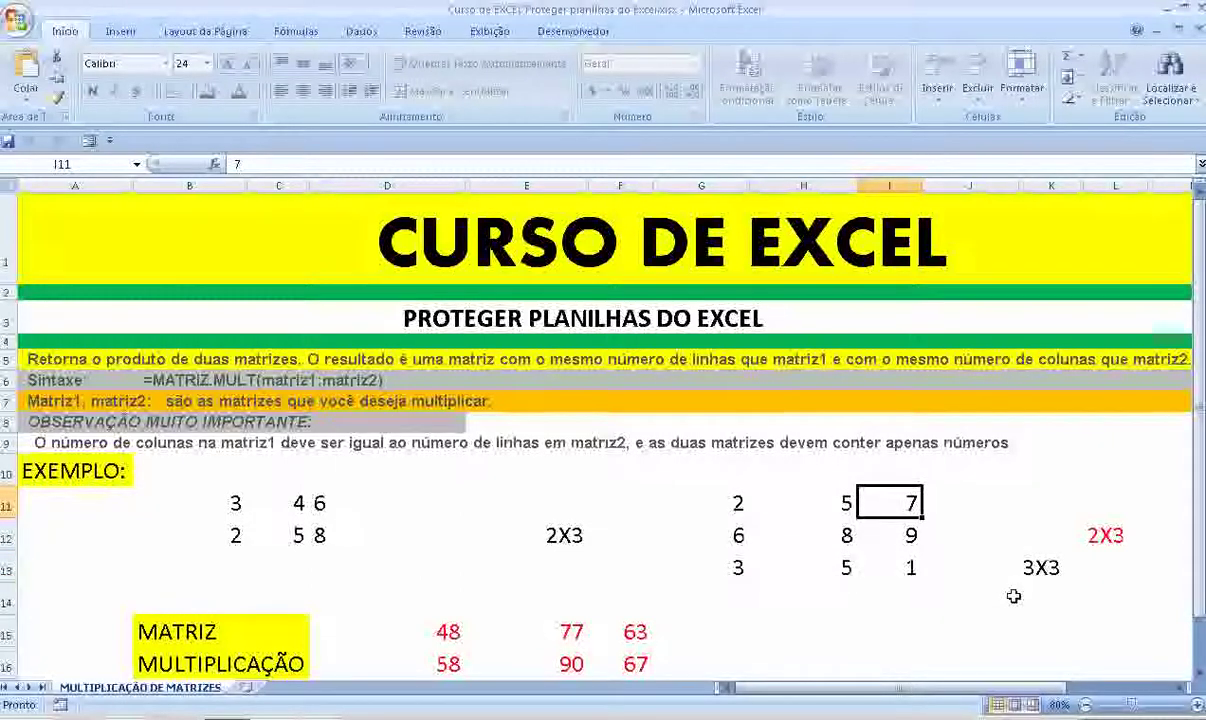
key("Delete")
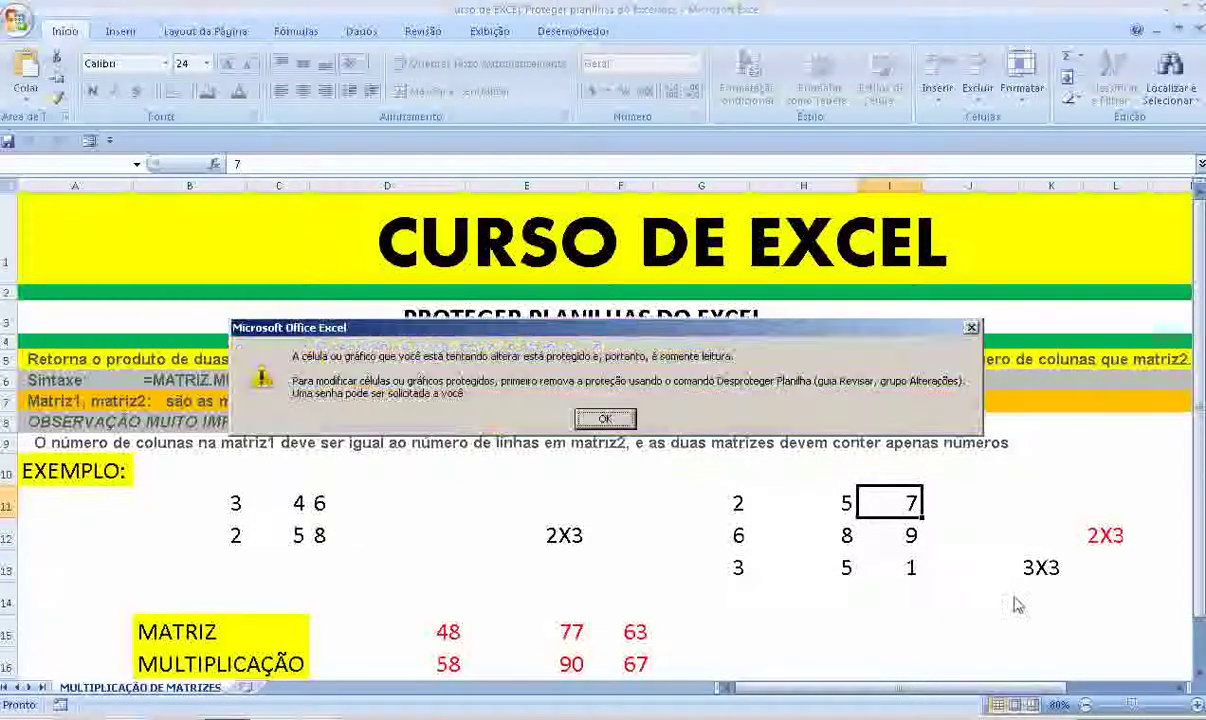
key("Return")
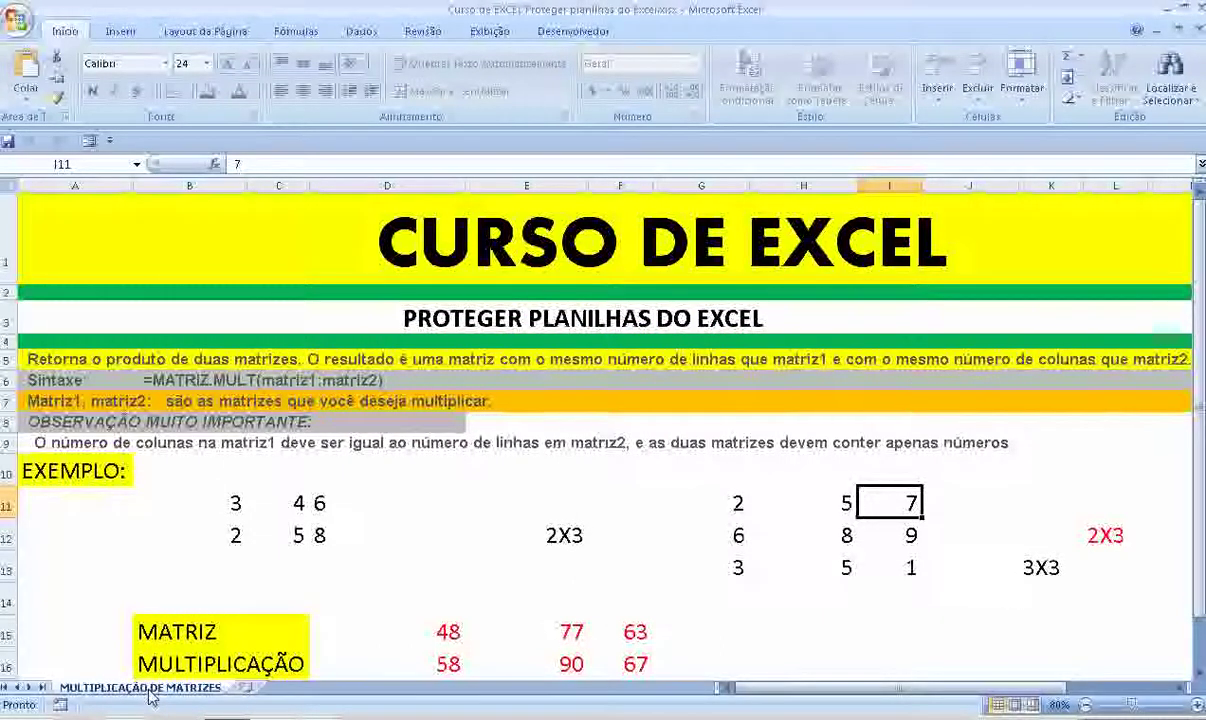
Attempt Desproteger planilha with a wrong password and dismiss the incorrect-password message.
right_click(151, 697)
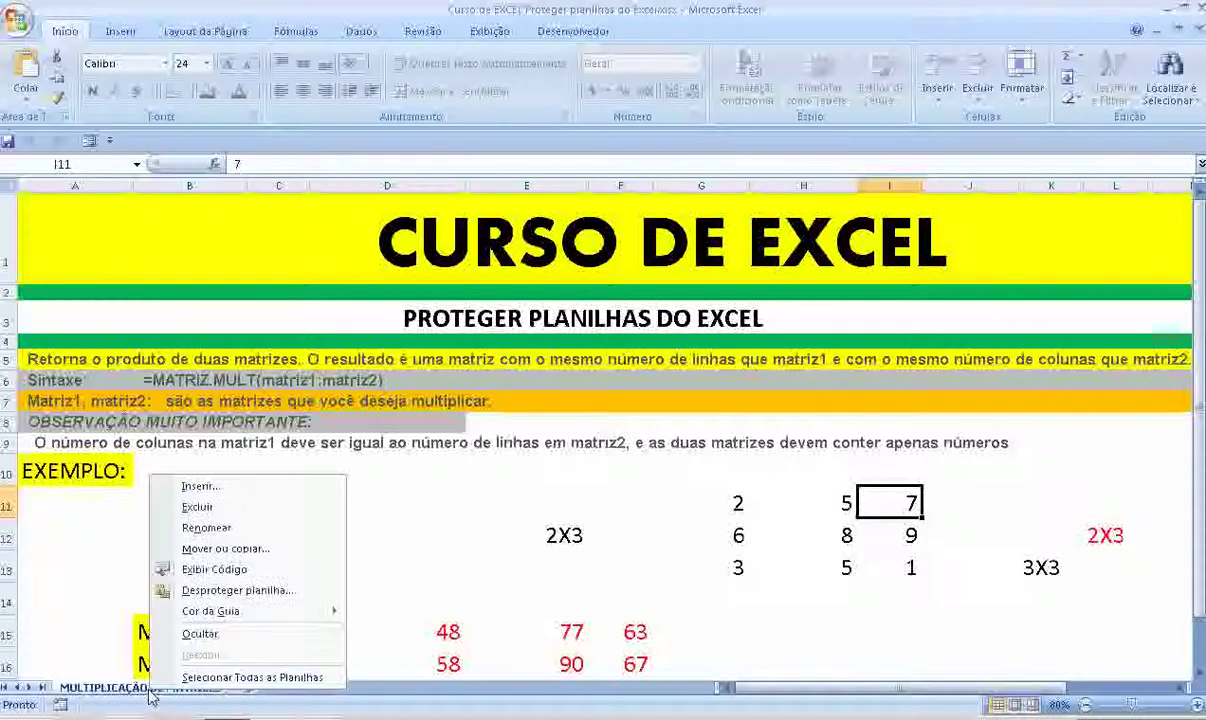
left_click(205, 590)
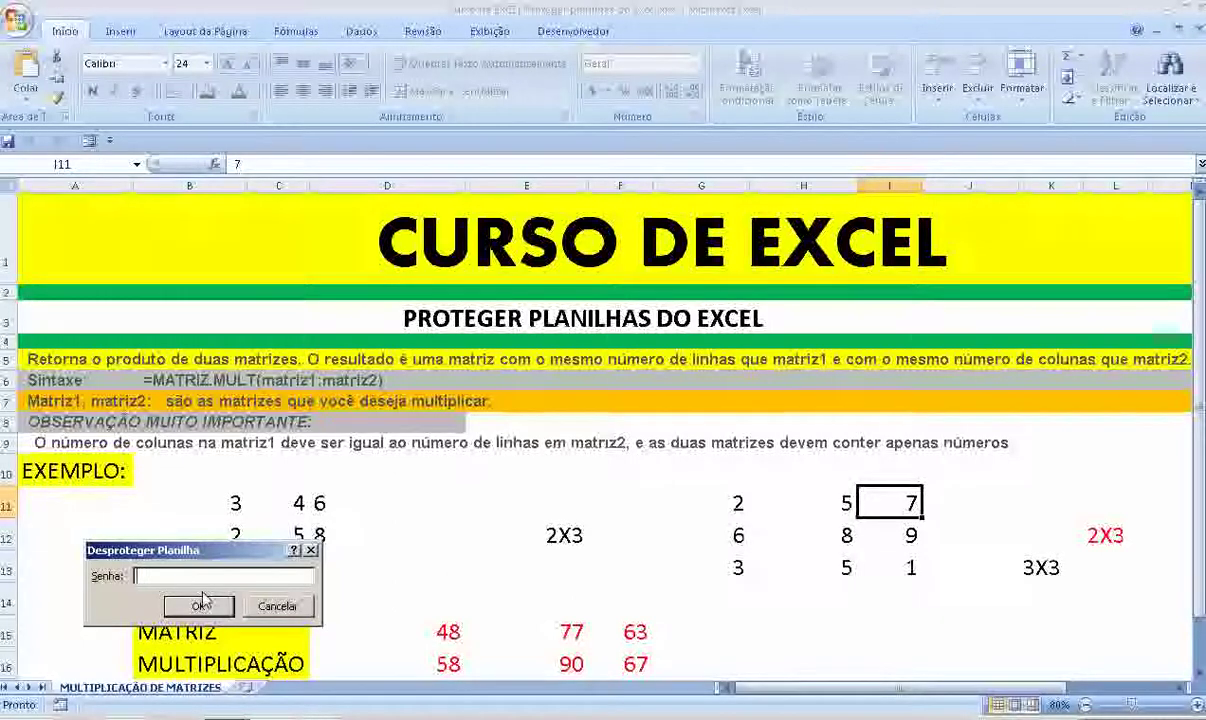
left_click(203, 600)
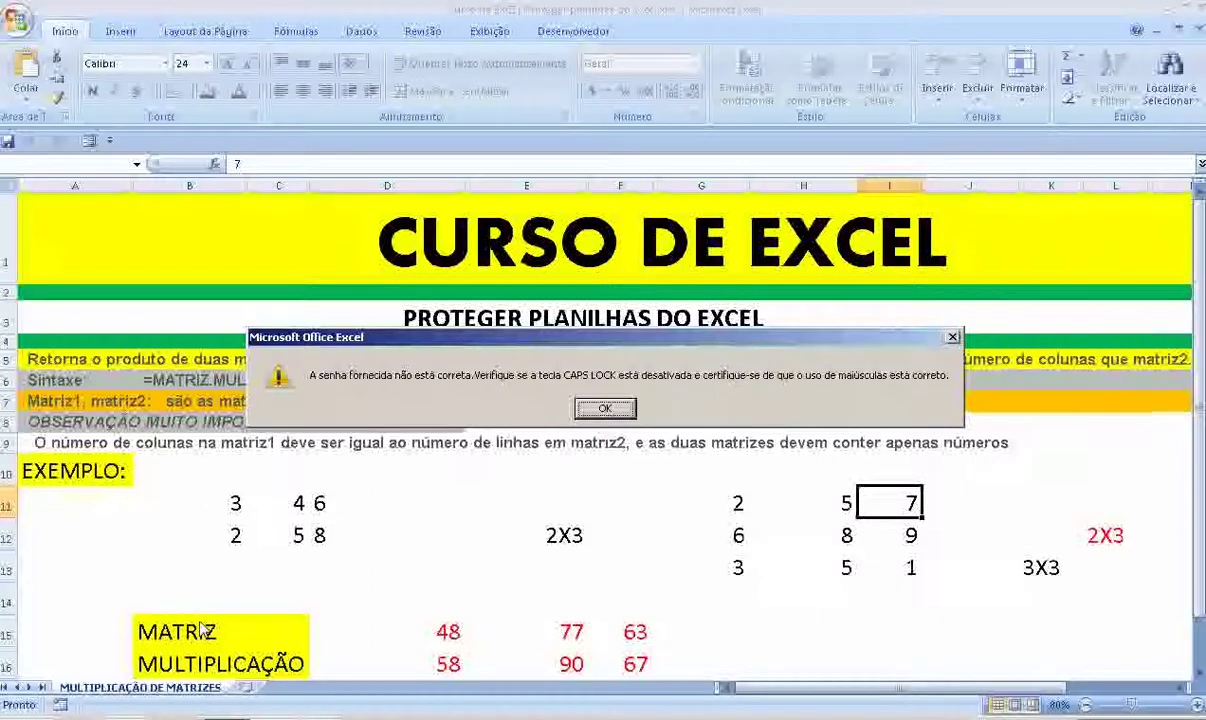
left_click(609, 412)
Unprotect the matrix sheet with the correct password via Desproteger planilha.
right_click(203, 686)
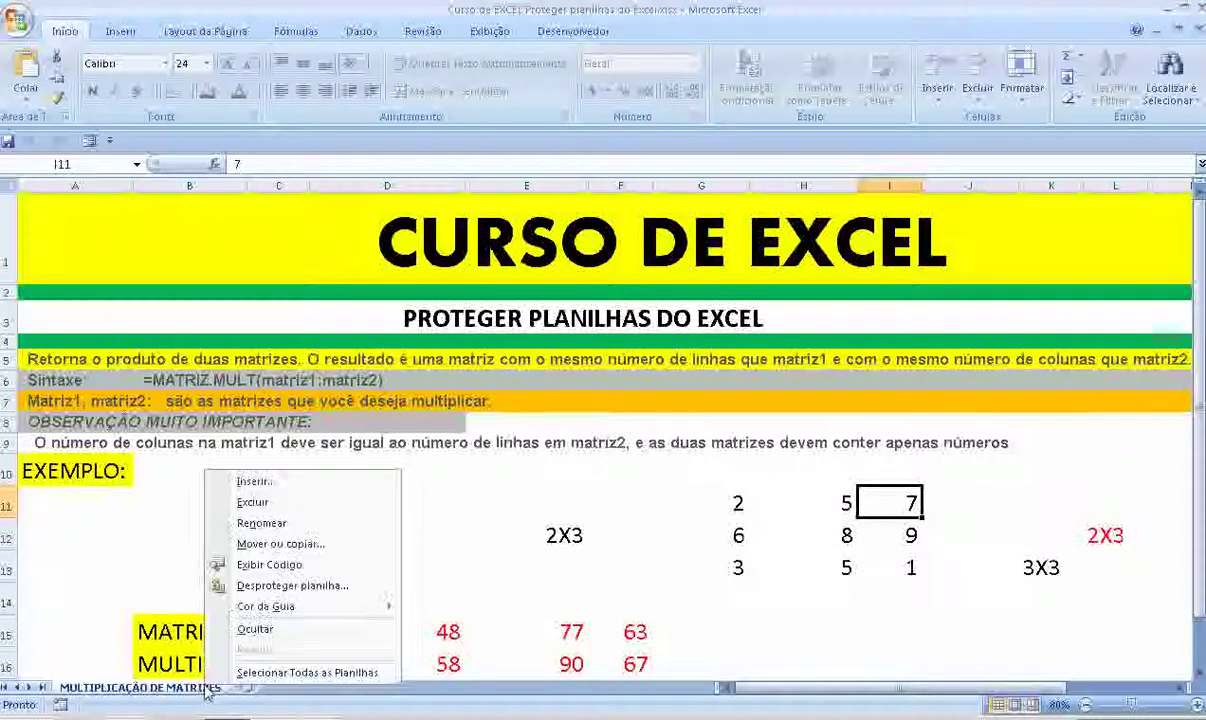
left_click(262, 585)
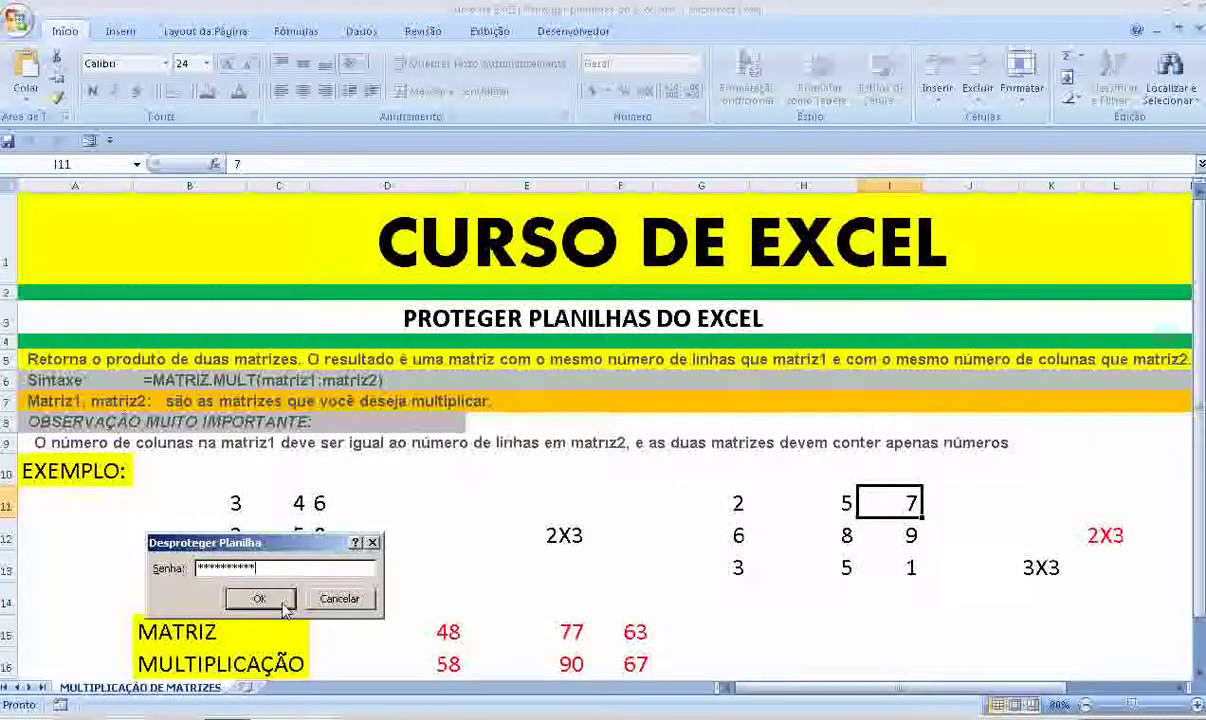
left_click(283, 604)
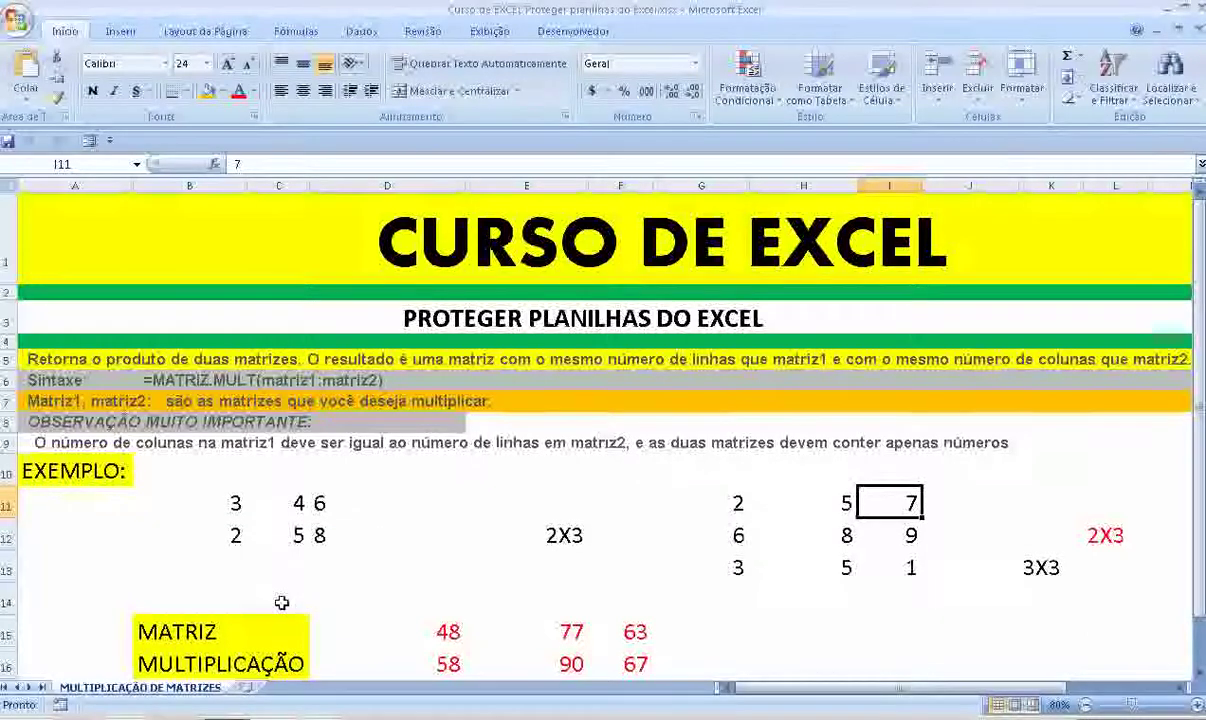
Change cell H11 from 5 to 7, making the product's middle column 83 and 94.
left_click(836, 497)
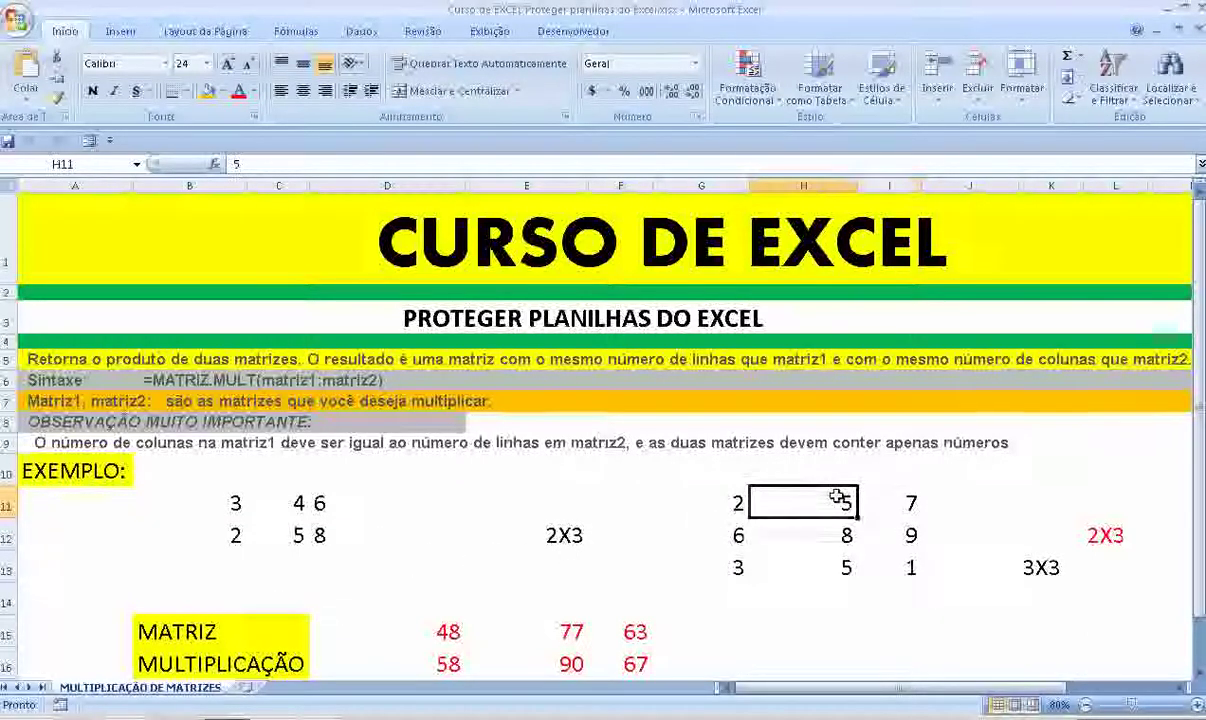
type("7")
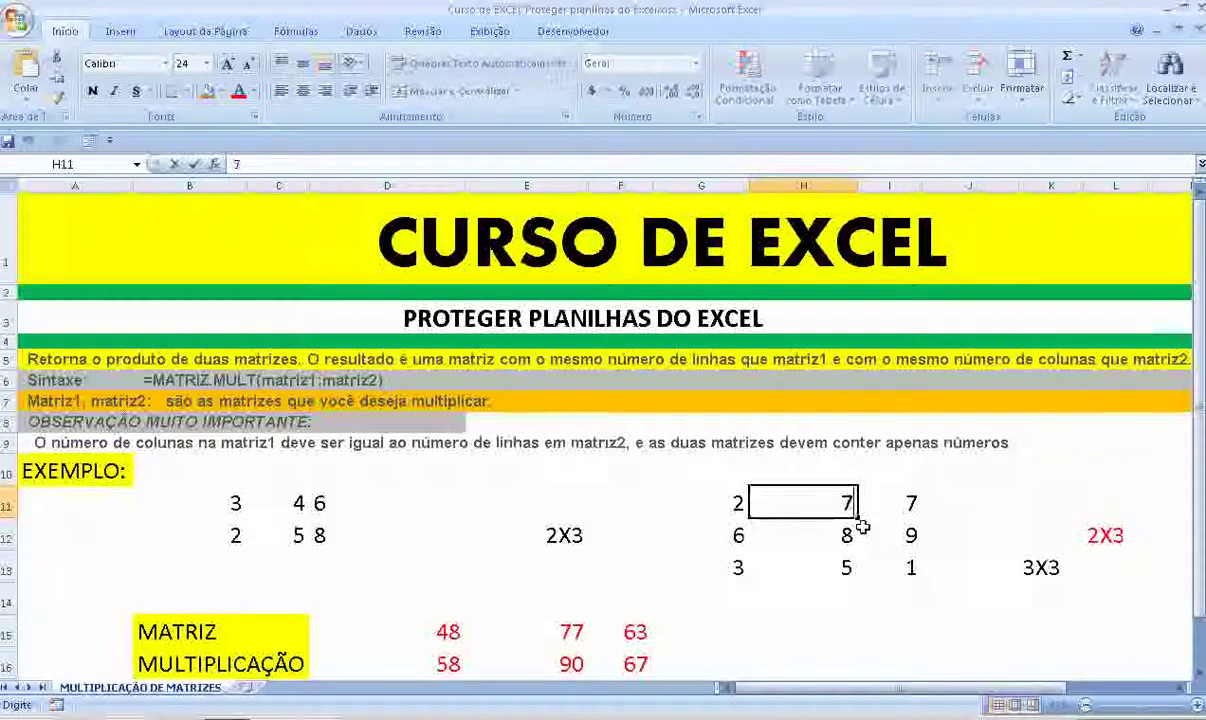
key("Return")
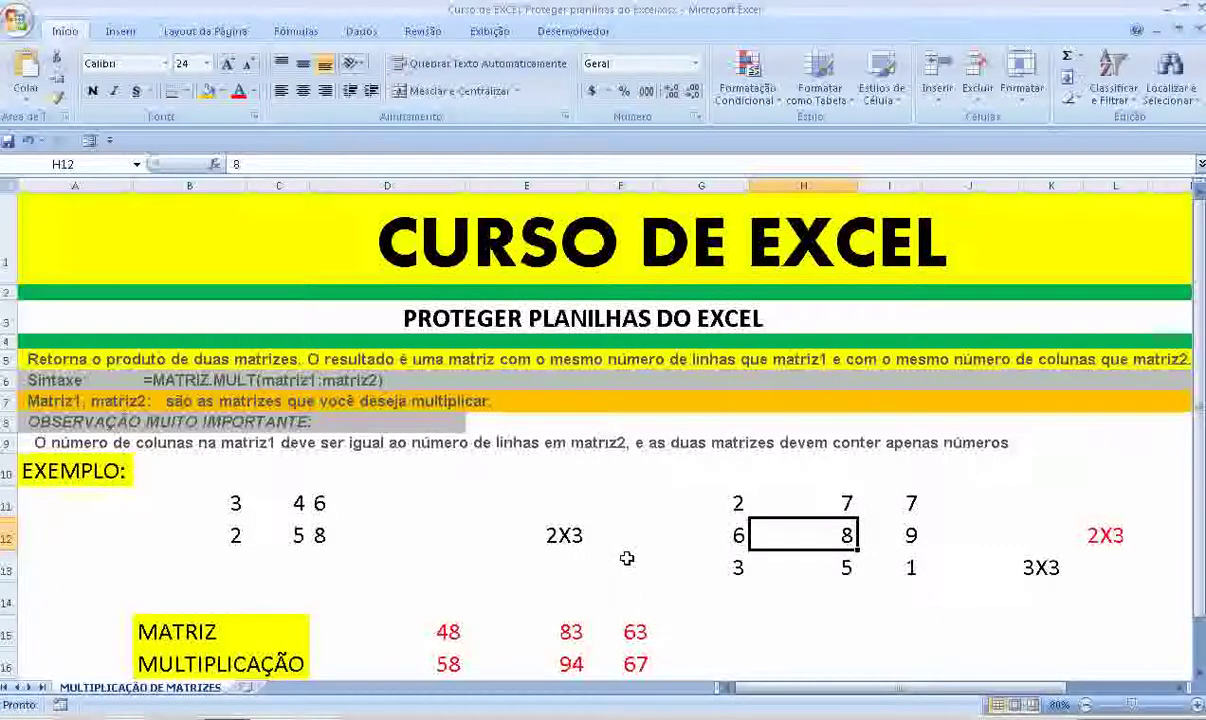
right_click(108, 689)
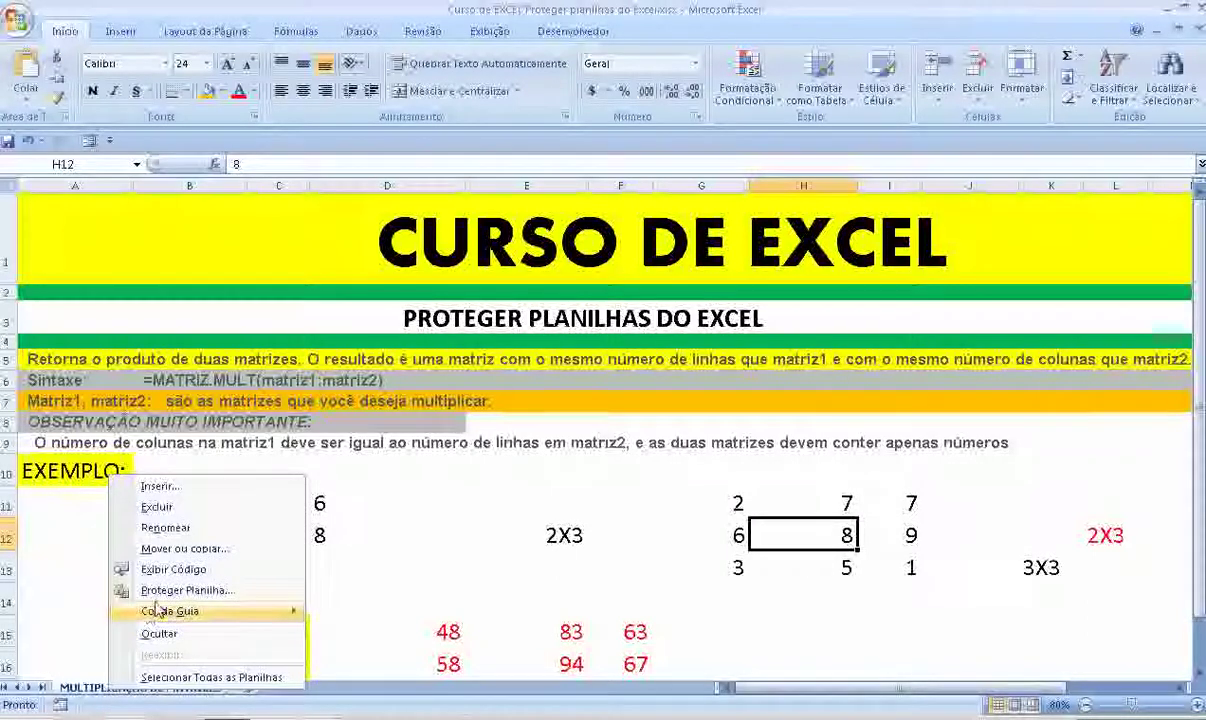
mouse_move(170, 610)
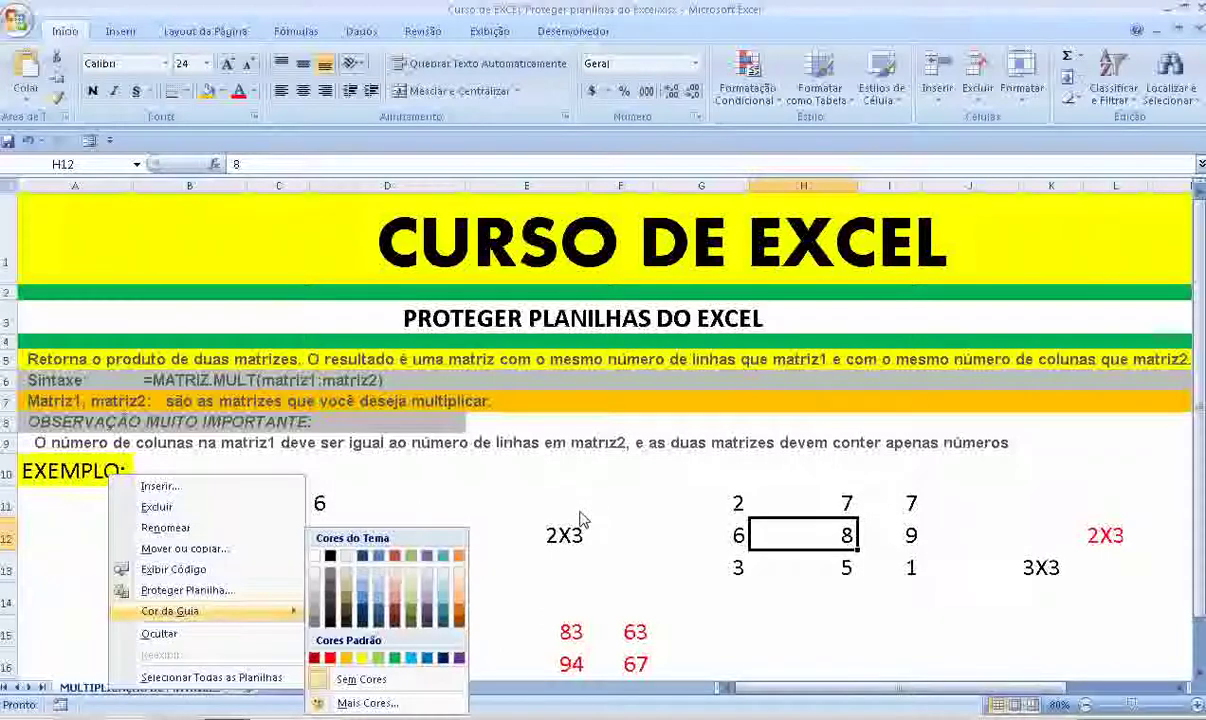
left_click(590, 515)
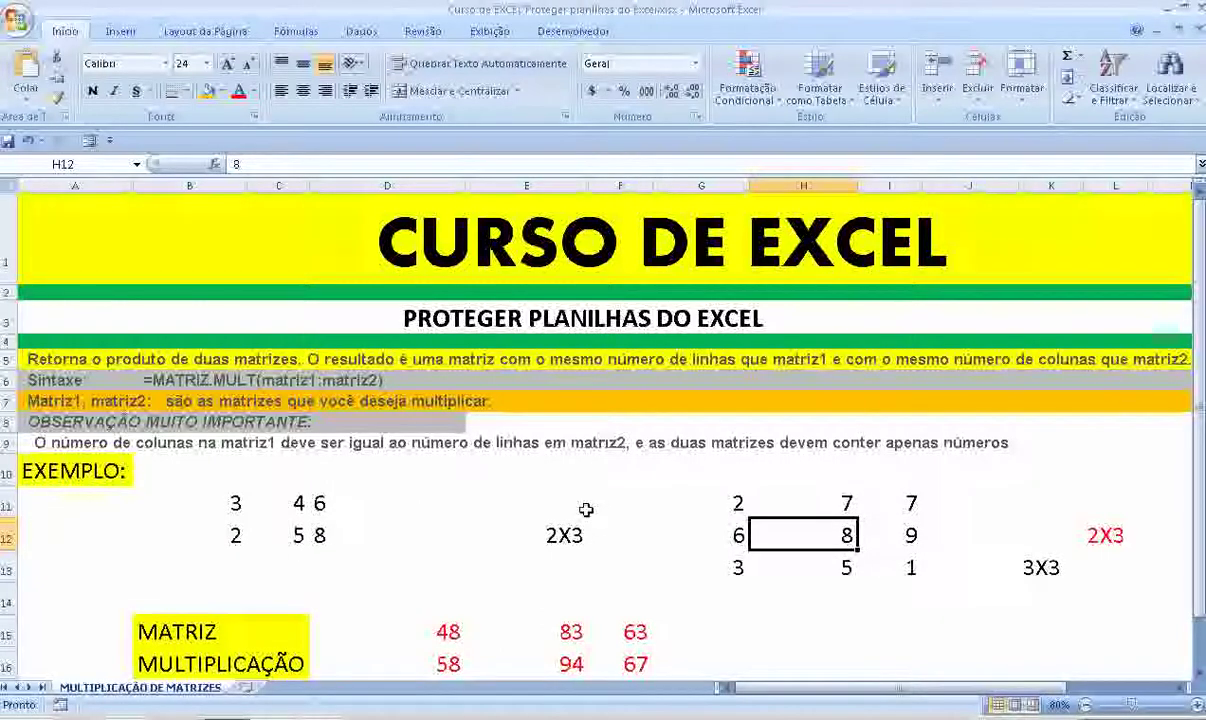